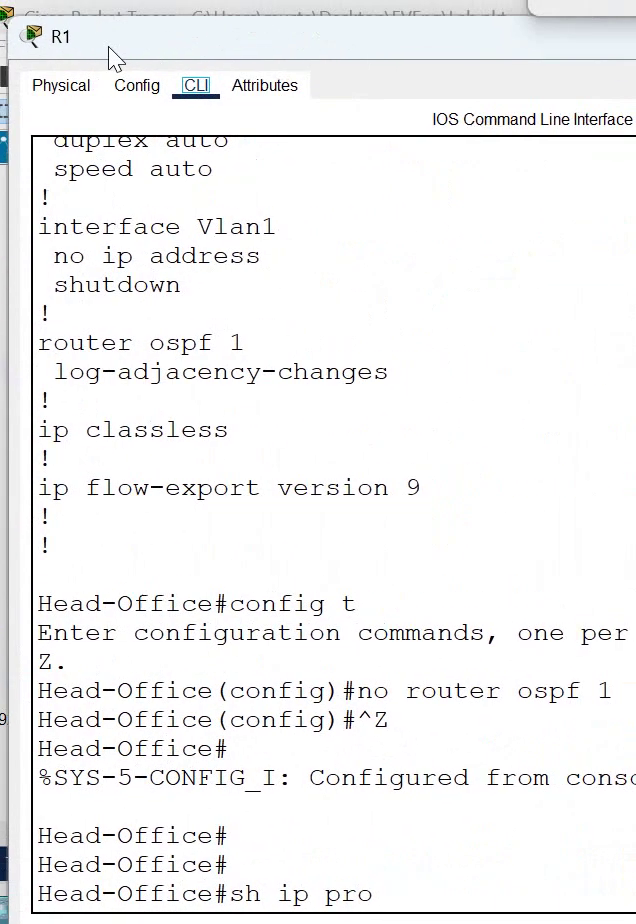
Confirm with show ip protocols that R1 runs no routing protocol, then save with wr twice.
key(Tab)
key(Return)
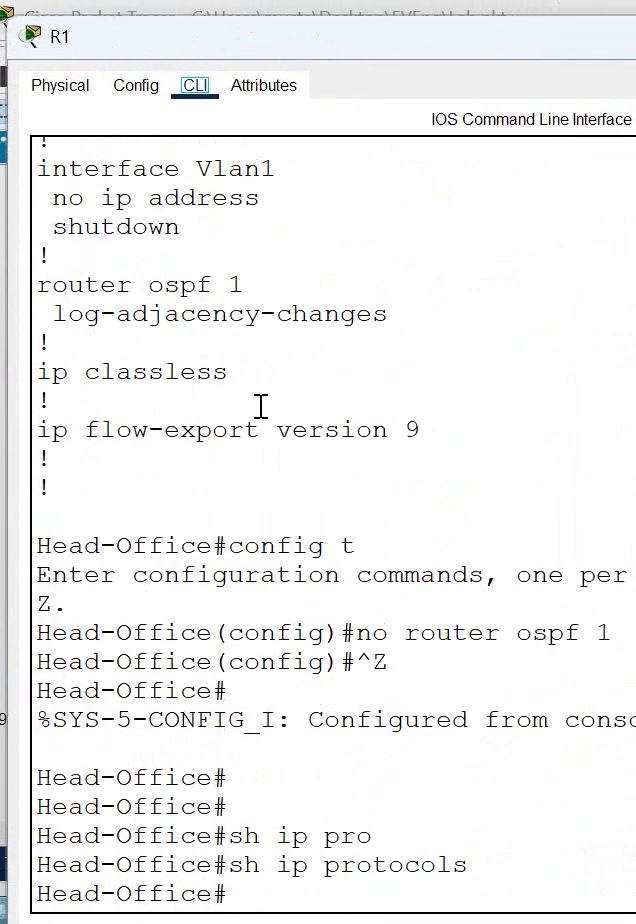
click(481, 604)
key(Return)
key(Return)
text(w)
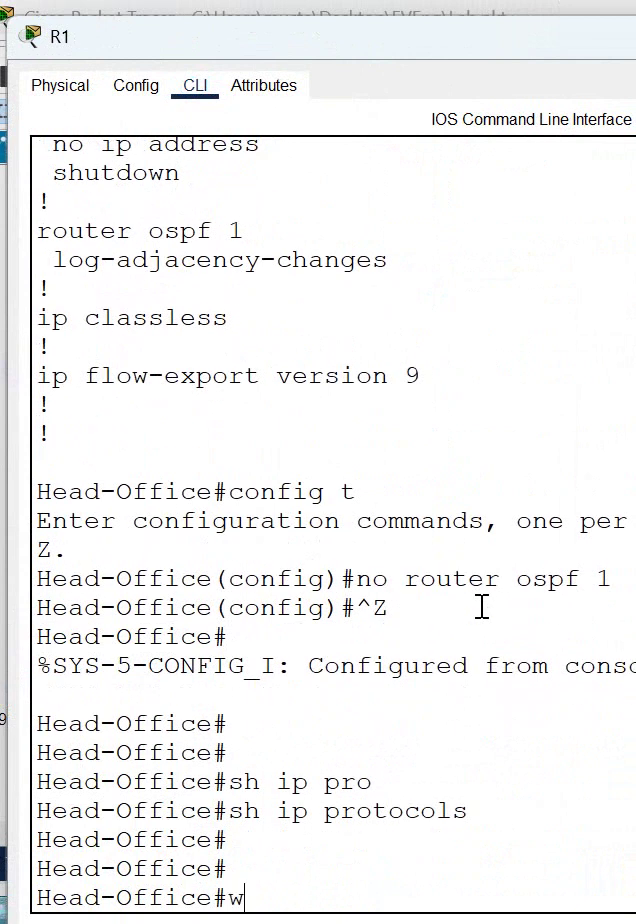
text(r)
key(Return)
text(wr)
key(Return)
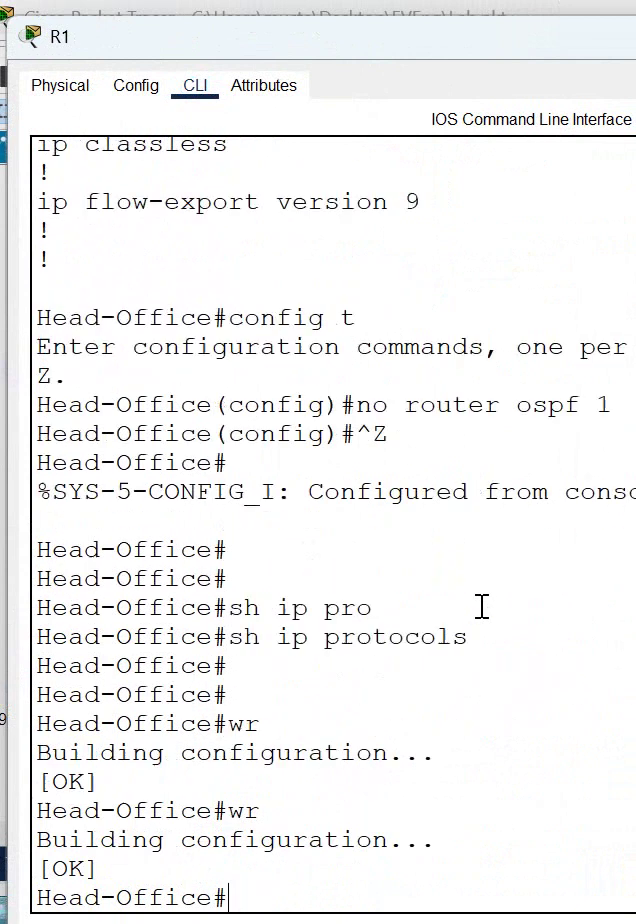
text(confi)
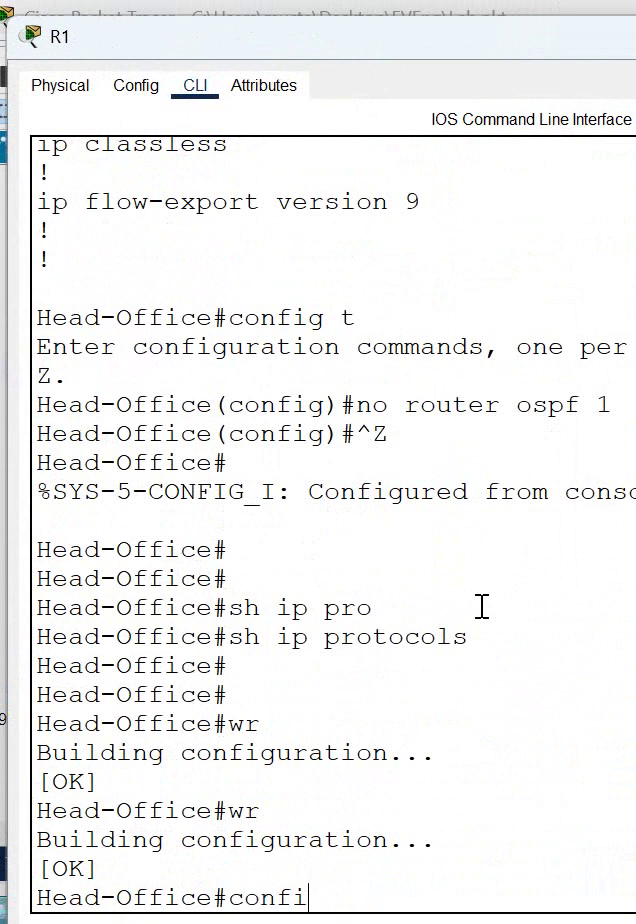
text(g t)
Enter global configuration on R1, start router rip, and begin a network statement.
key(Return)
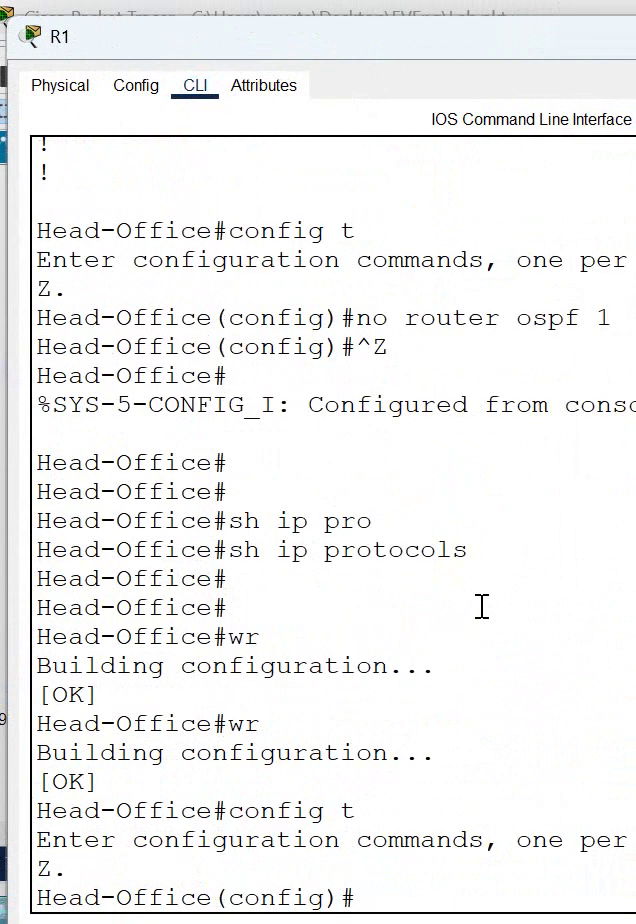
text(route)
text(r rip)
key(Return)
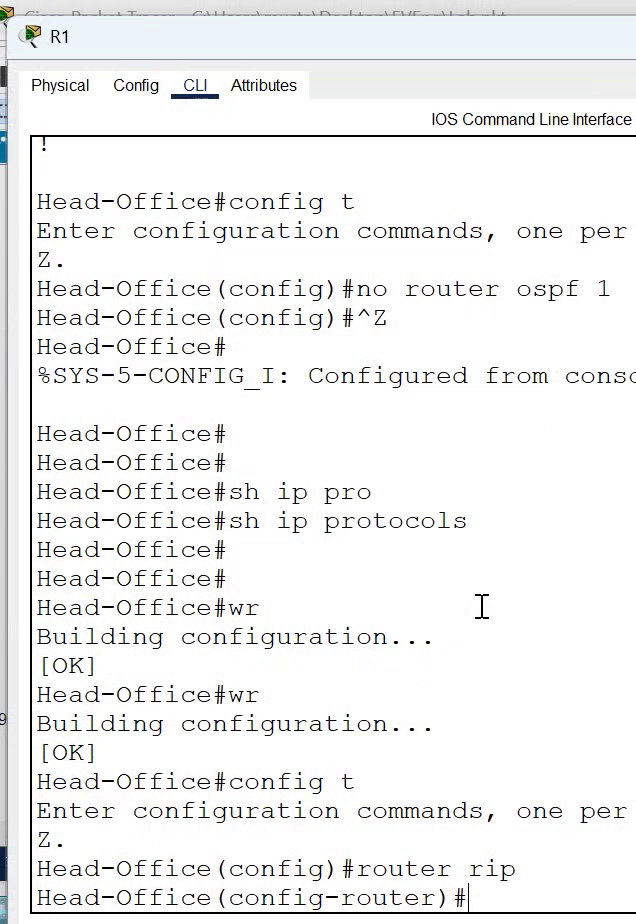
text(net)
key(Tab)
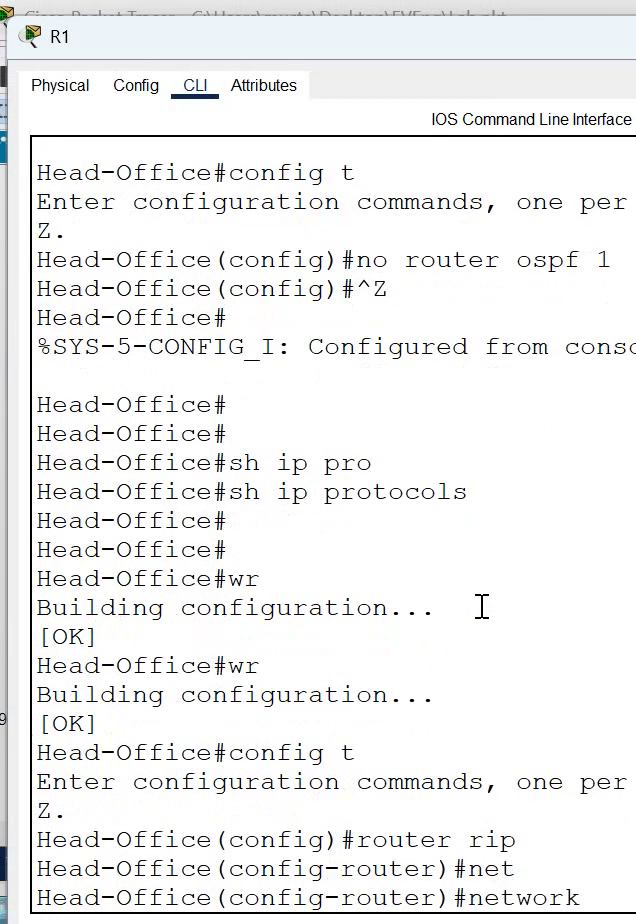
Reposition and shrink R1's console so the laptops on the map show below it.
drag(290, 36, 324, 440)
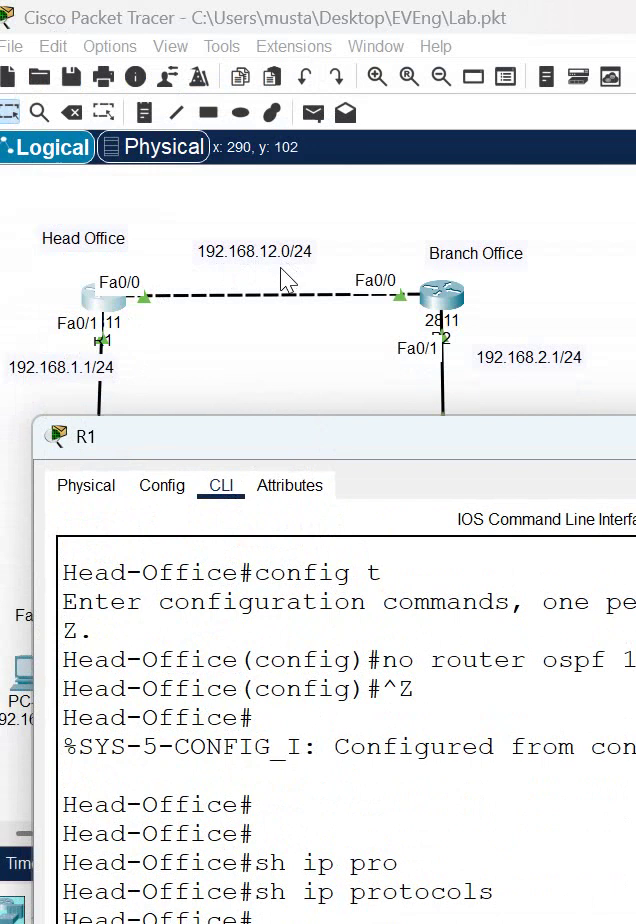
drag(228, 436, 13, 80)
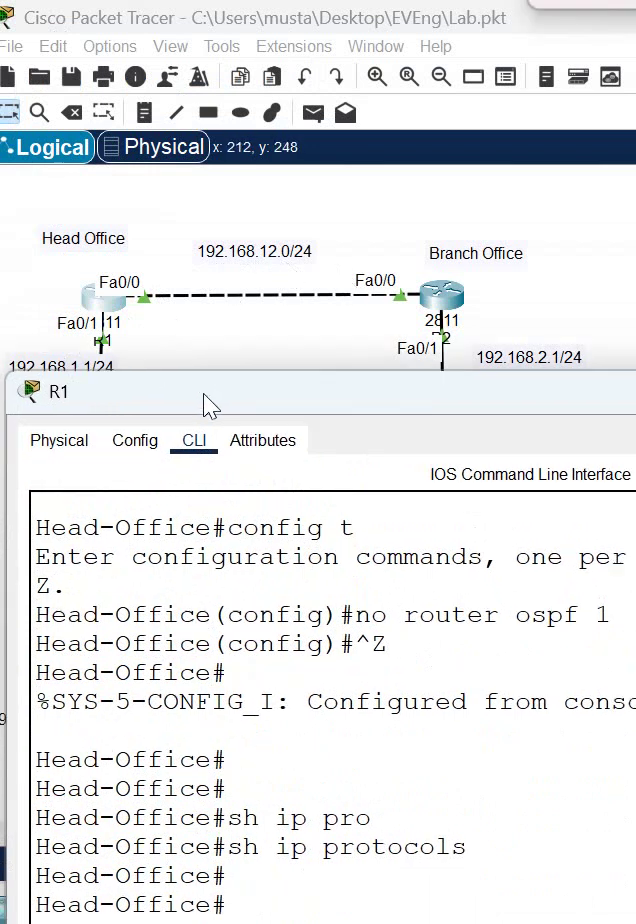
key(Tab)
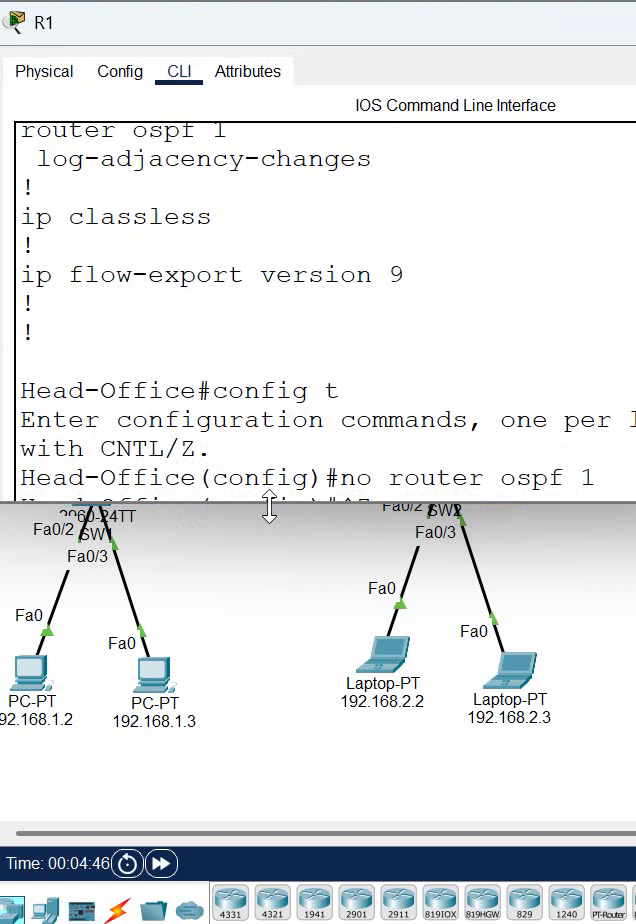
drag(270, 510, 280, 455)
text(network 19)
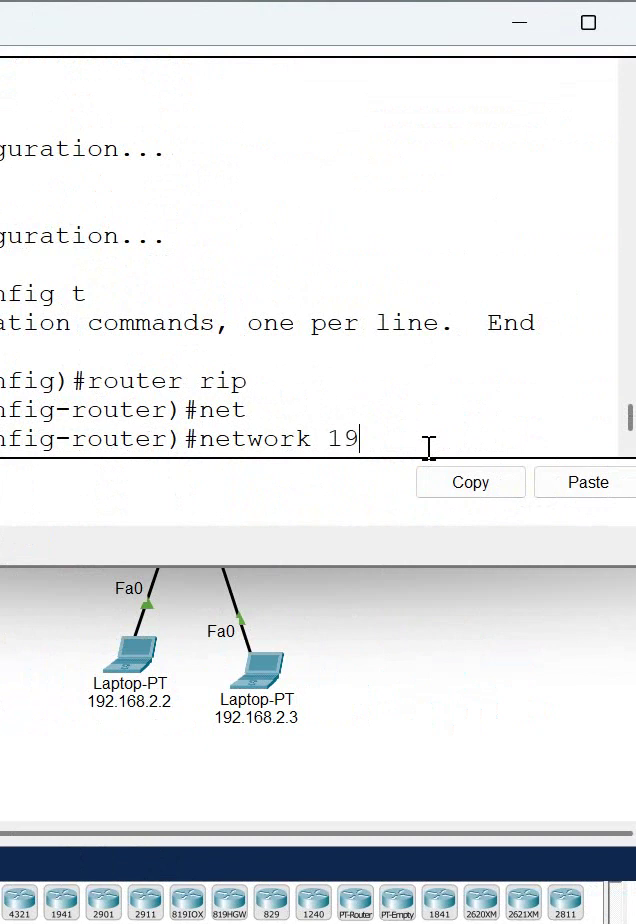
text(2.168.12)
text(.0)
Add networks 192.168.12.0 and 192.168.1.0 to R1's RIP process.
key(Return)
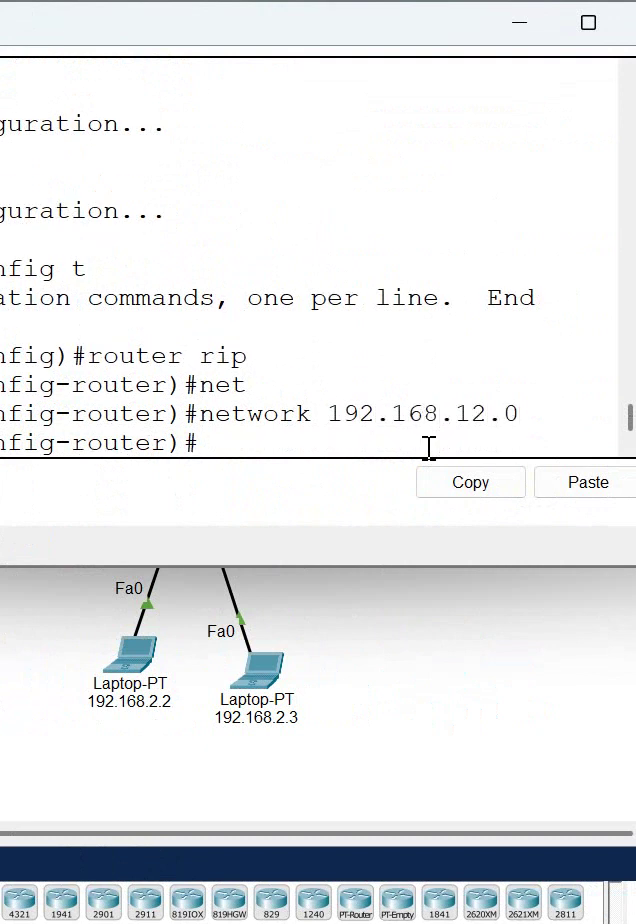
text(net)
key(Tab)
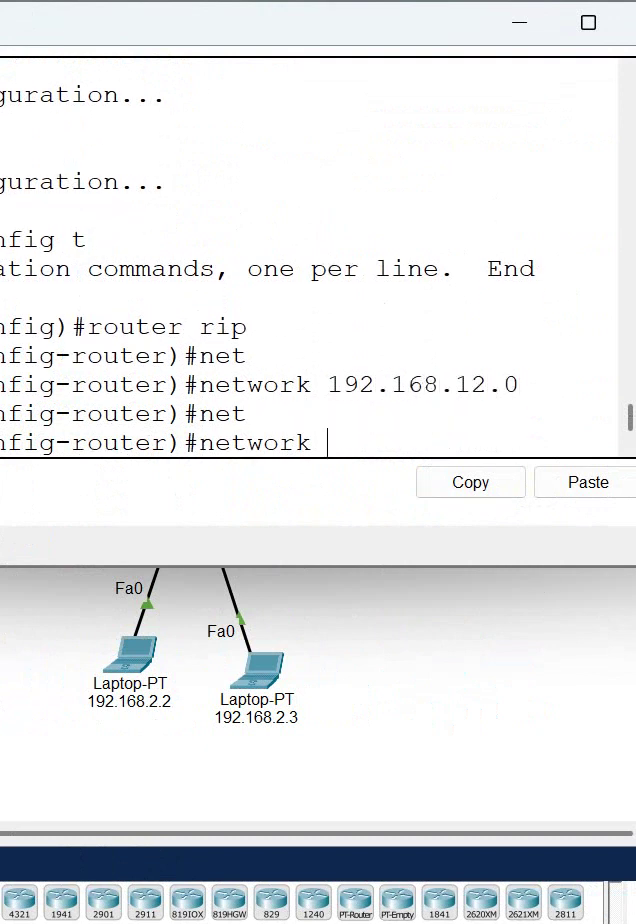
text(192.1)
text(68.1.0)
key(Return)
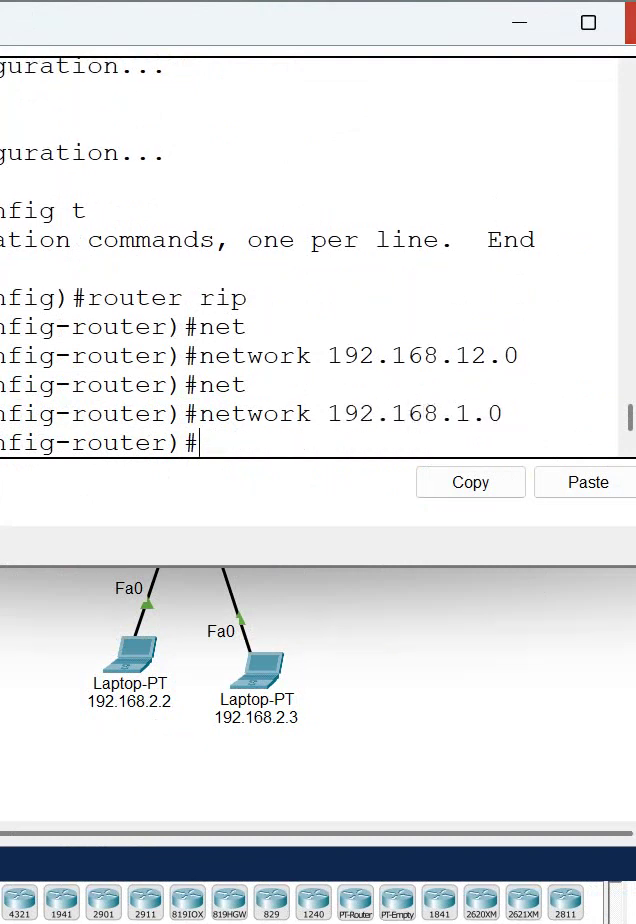
Open the Branch-Office router's console and start RIP in configuration mode.
double_click(188, 295)
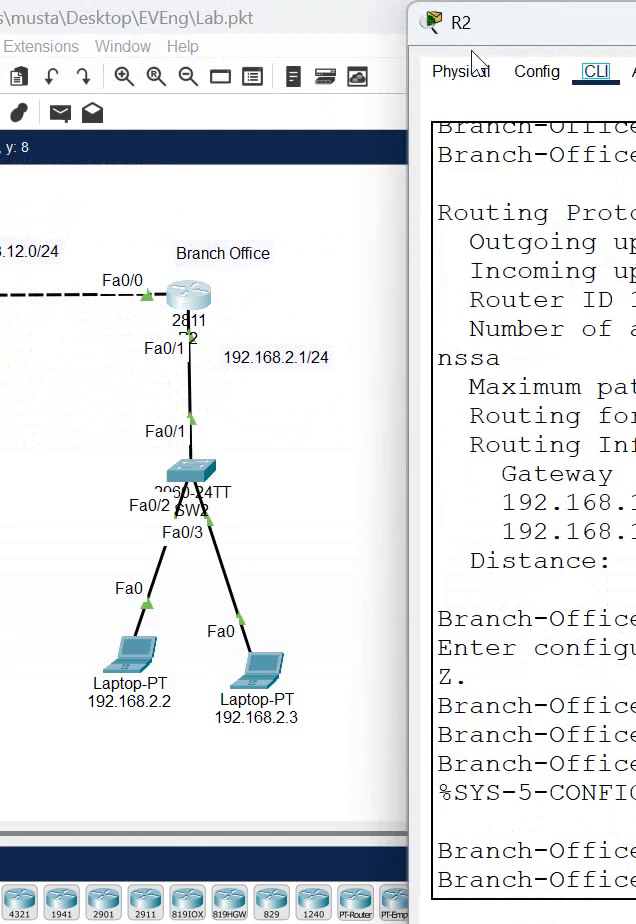
drag(480, 30, 36, 32)
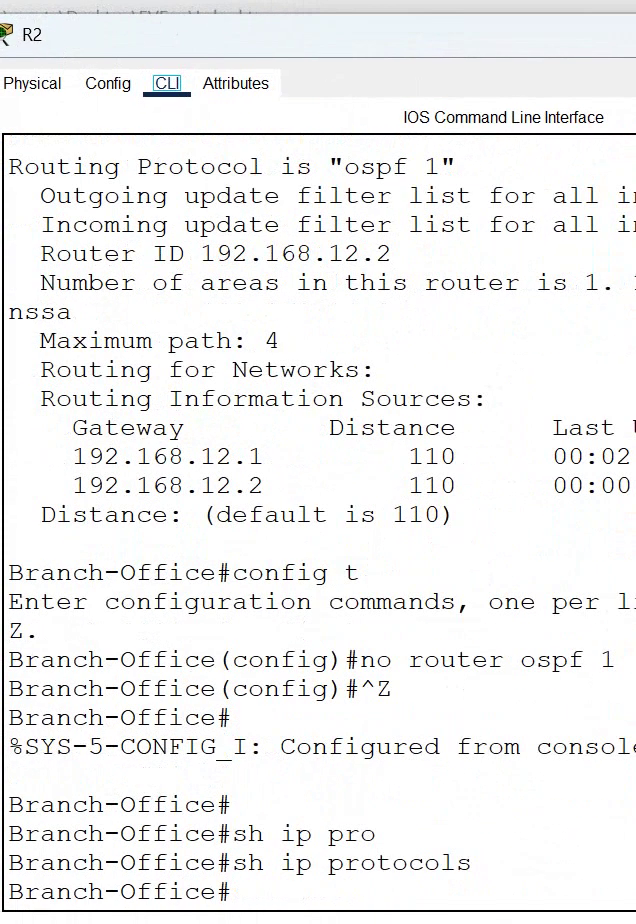
scroll(400, 480, up, 5)
scroll(318, 410, down, 5)
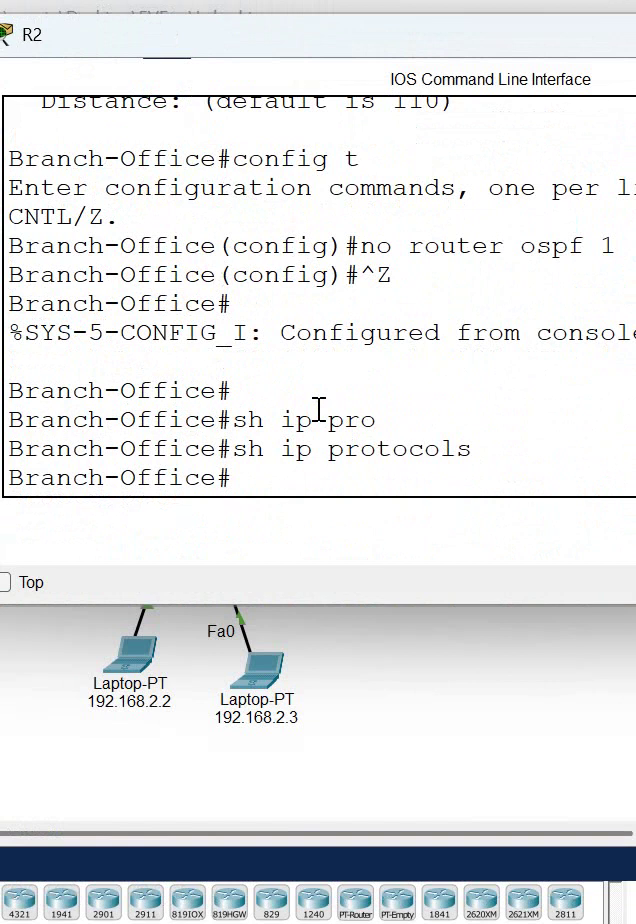
scroll(318, 410, up, 1)
scroll(320, 440, down, 1)
text(config t)
key(Return)
text(ro)
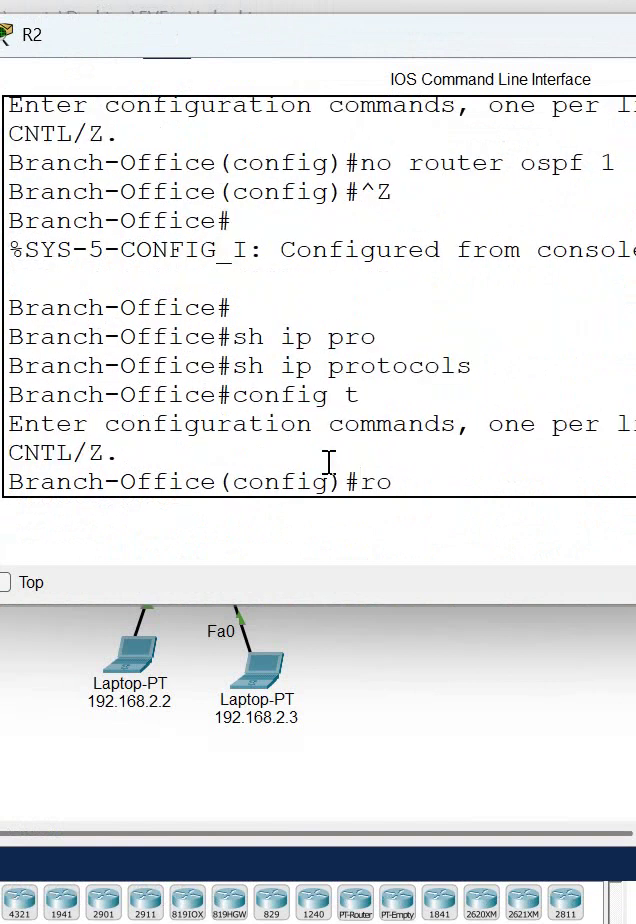
text(uter rip)
key(Return)
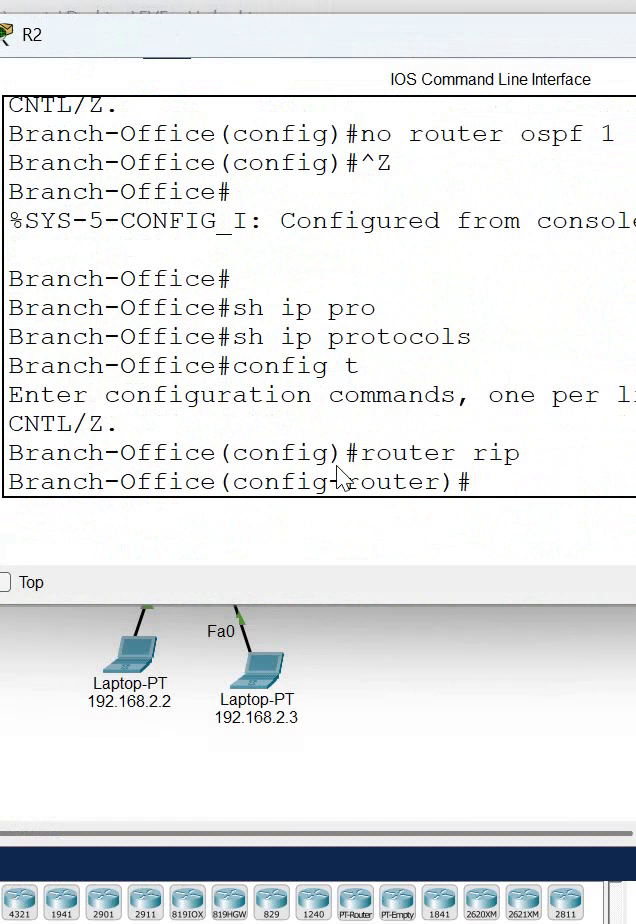
text(net)
key(Tab)
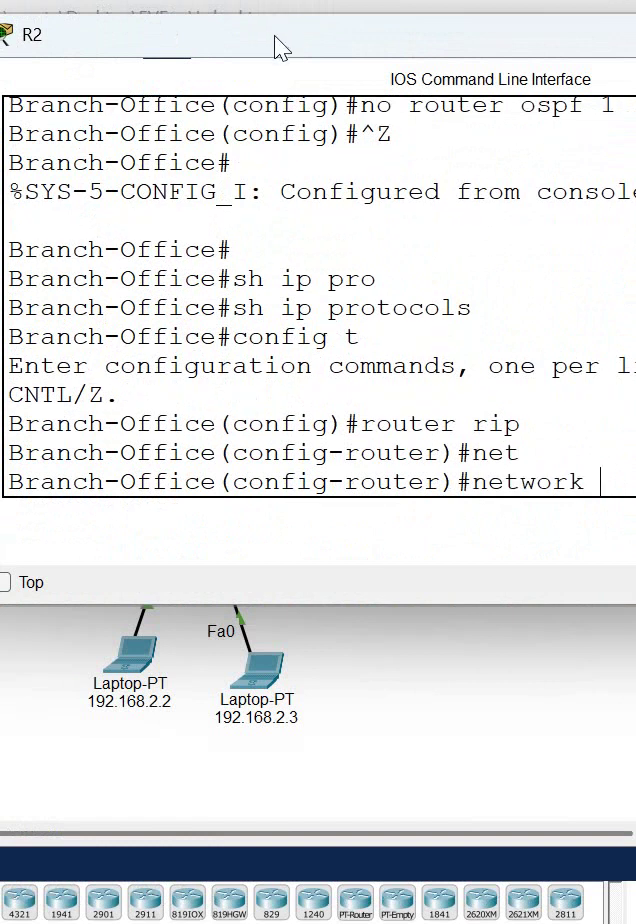
Add networks 192.168.12.0 and 192.168.2.0 to R2's RIP and exit with Ctrl+Z.
drag(283, 40, 37, 310)
drag(182, 375, 145, 512)
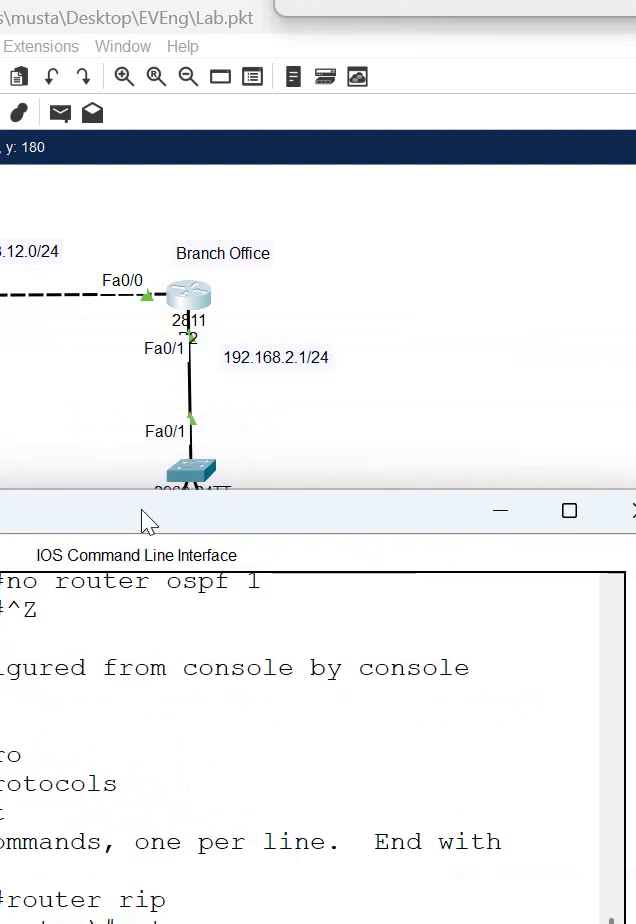
drag(290, 507, 237, 220)
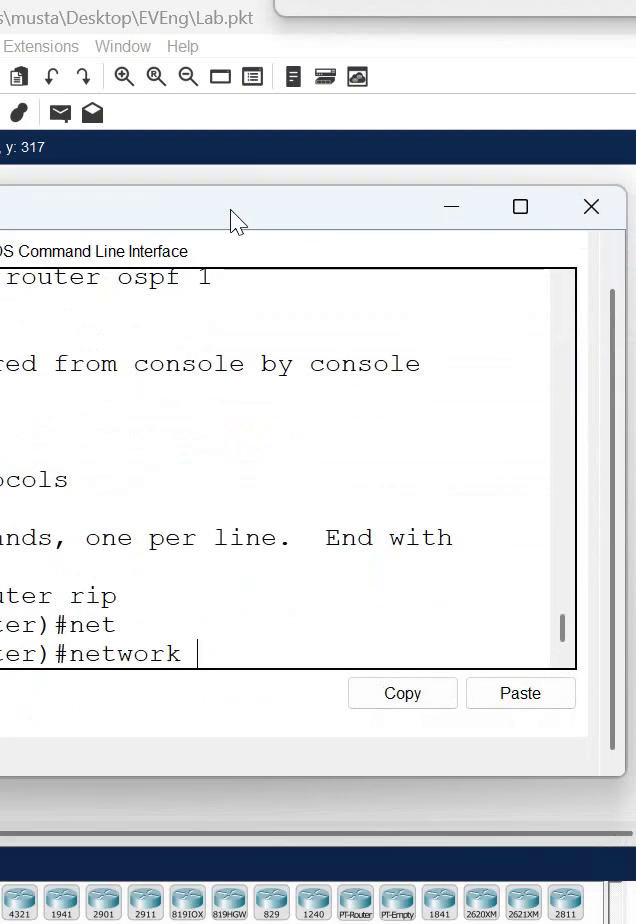
text(192.1)
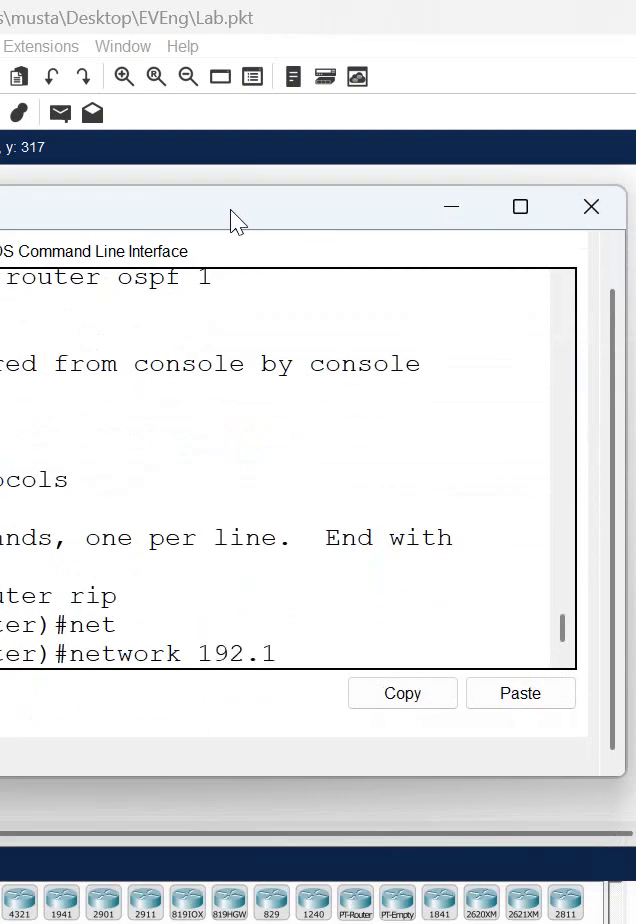
text(68.)
text(12.)
text(0)
key(Return)
text(net)
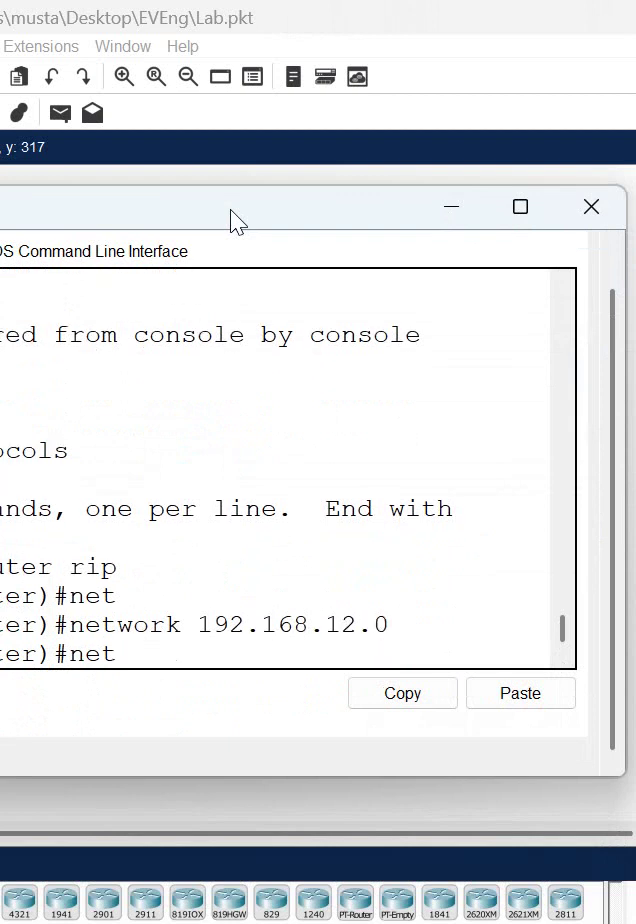
key(Tab)
text(192.)
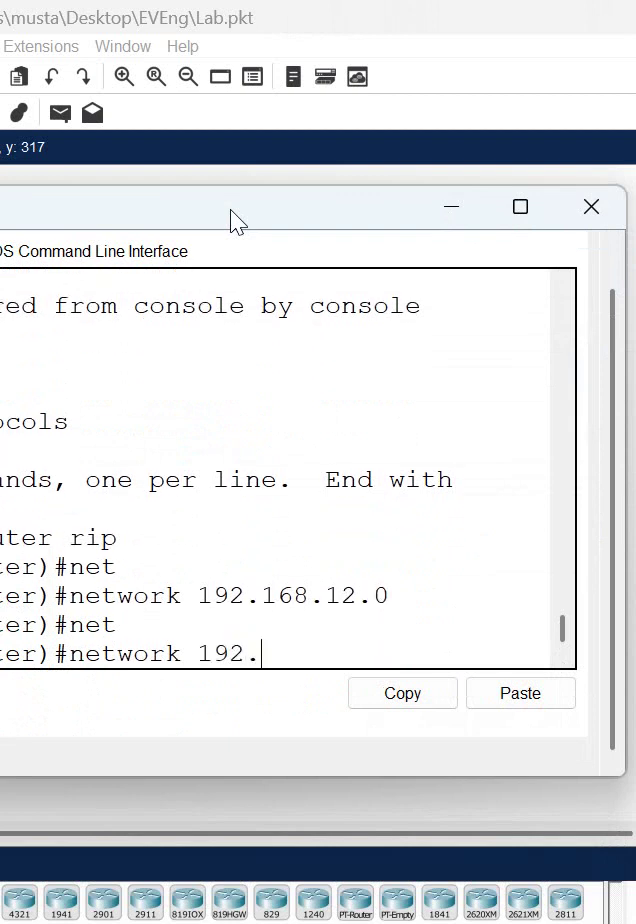
text(168.2.0)
key(Return)
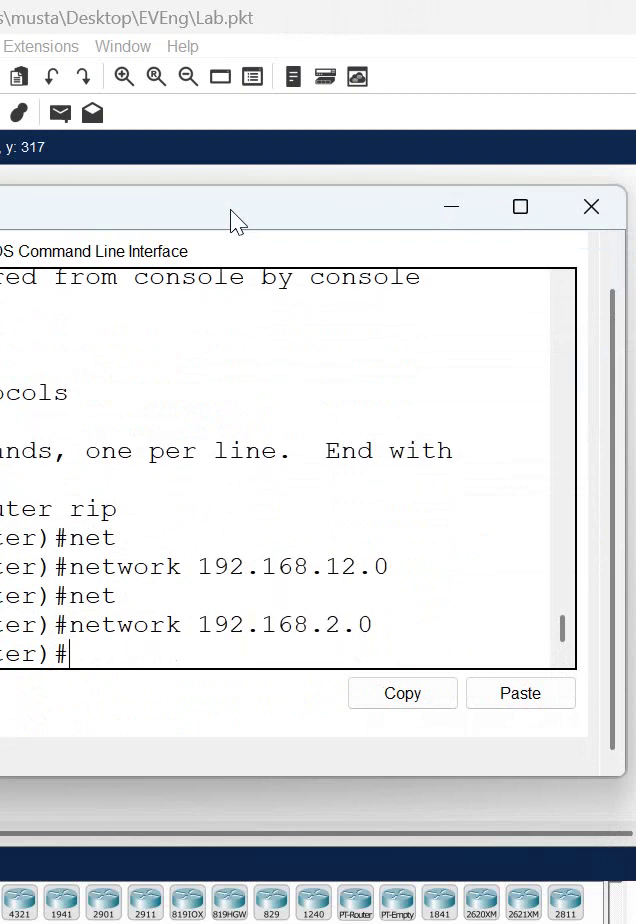
key(ctrl+z)
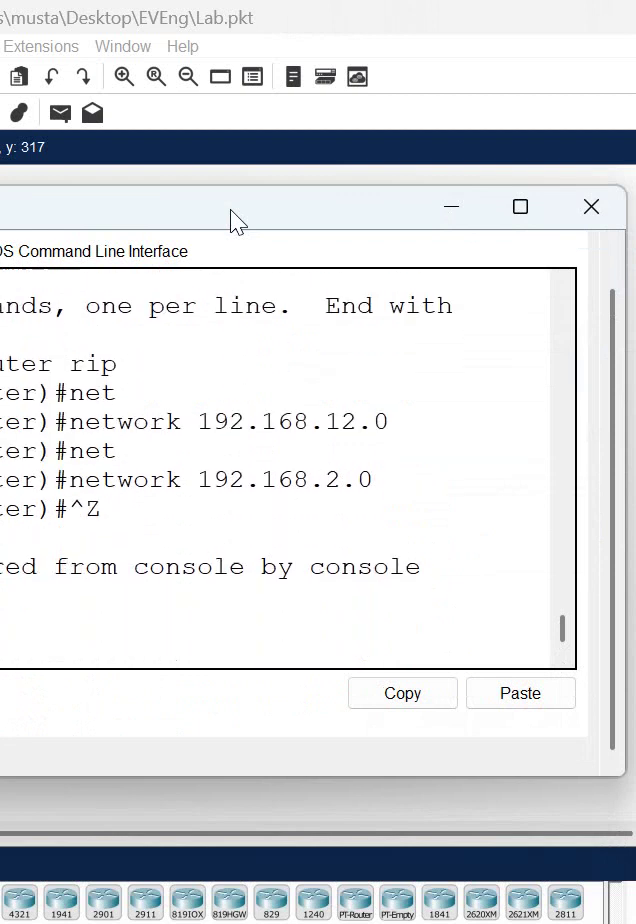
drag(244, 216, 630, 210)
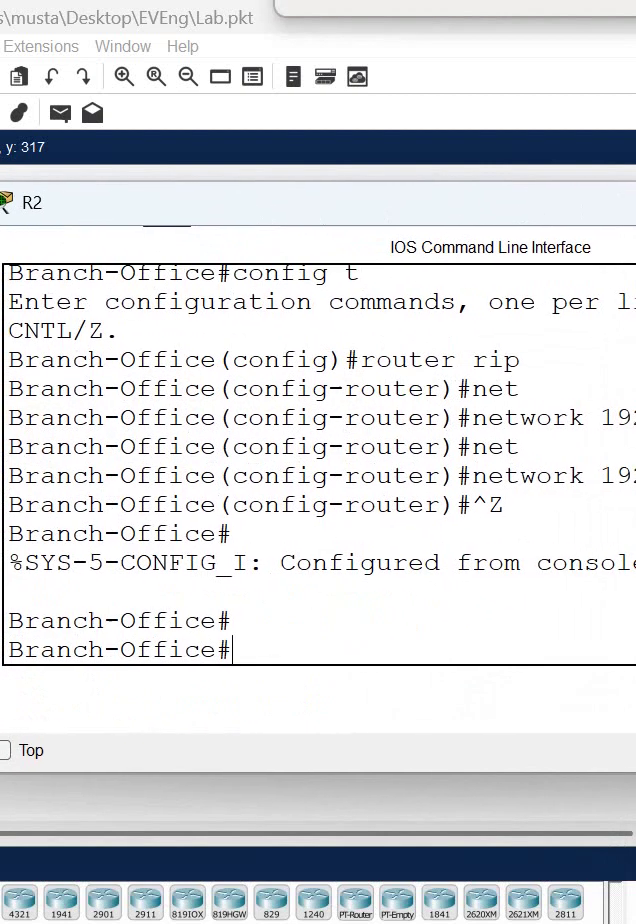
text(sh)
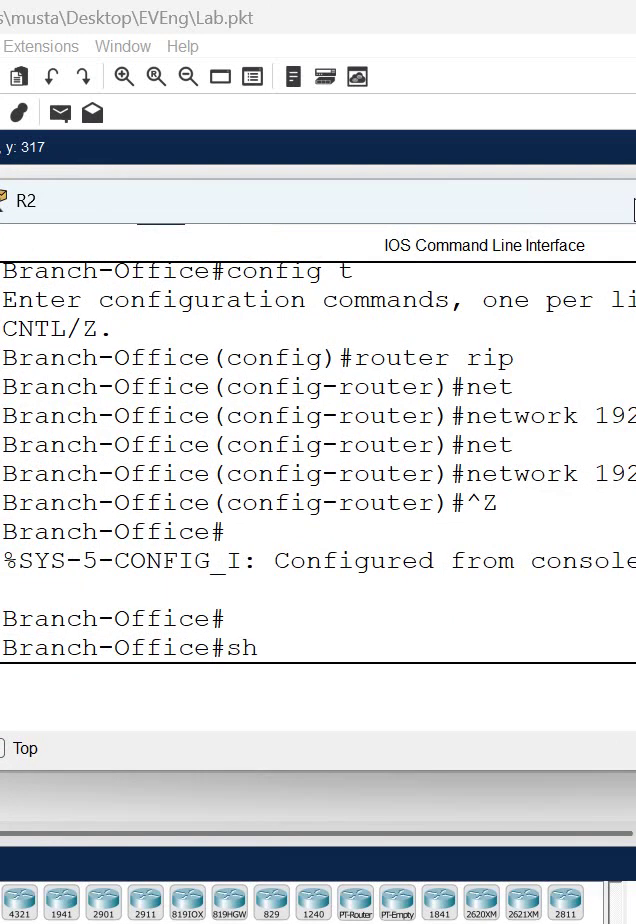
text( ip pro)
Run 'sh ip protocols' on R2 and highlight RIP in the output.
key(Return)
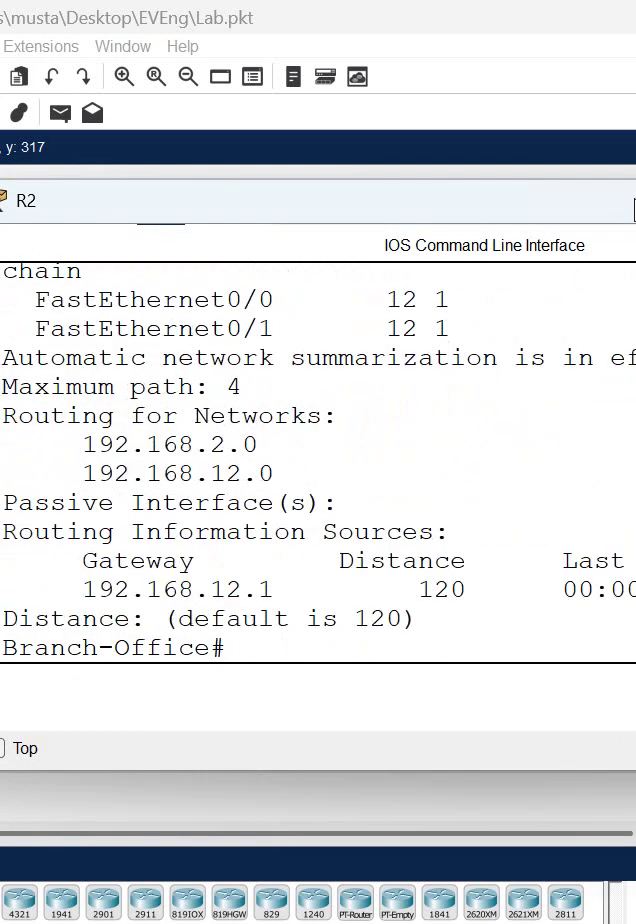
scroll(430, 363, up, 3)
scroll(430, 370, up, 2)
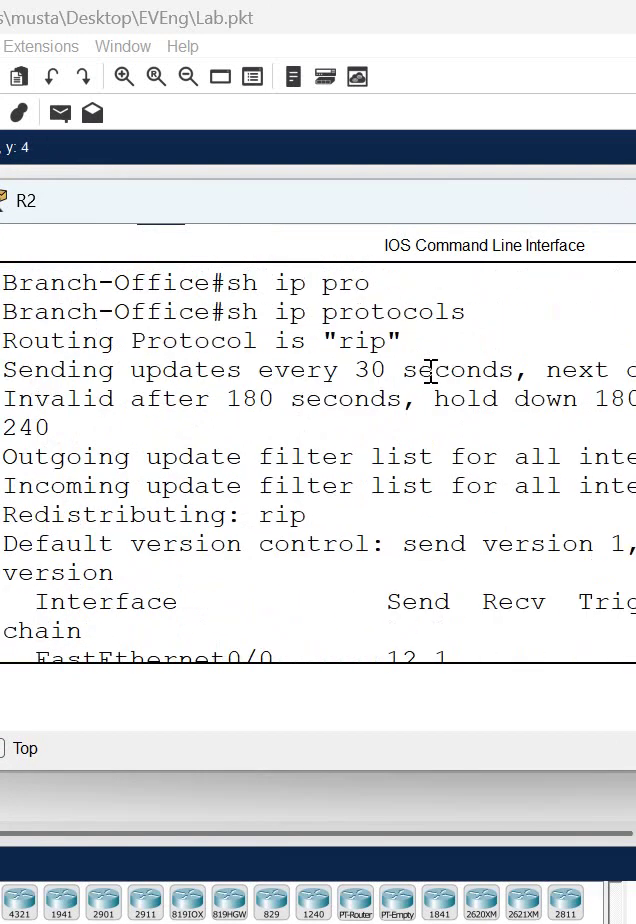
drag(480, 312, 212, 312)
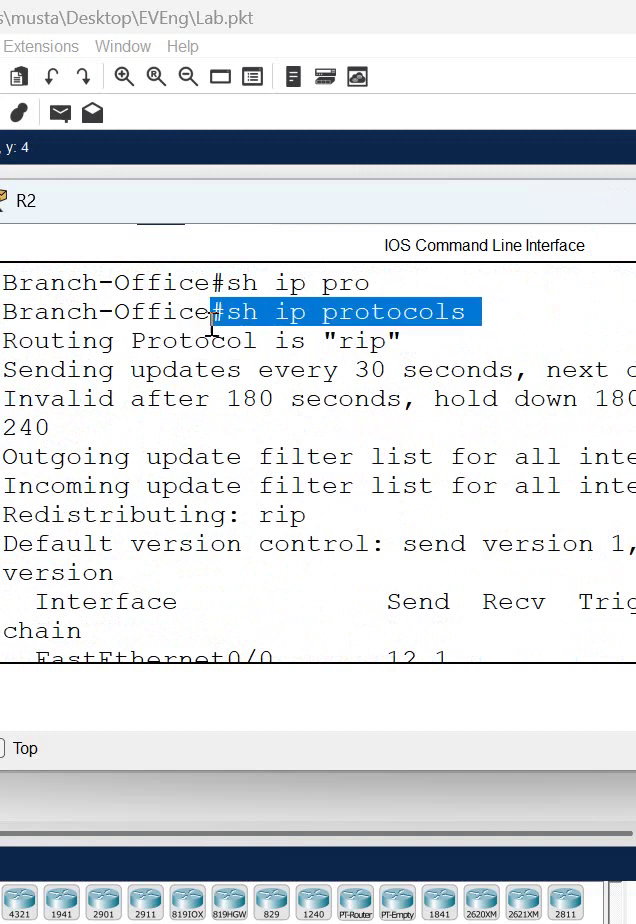
drag(402, 341, 315, 342)
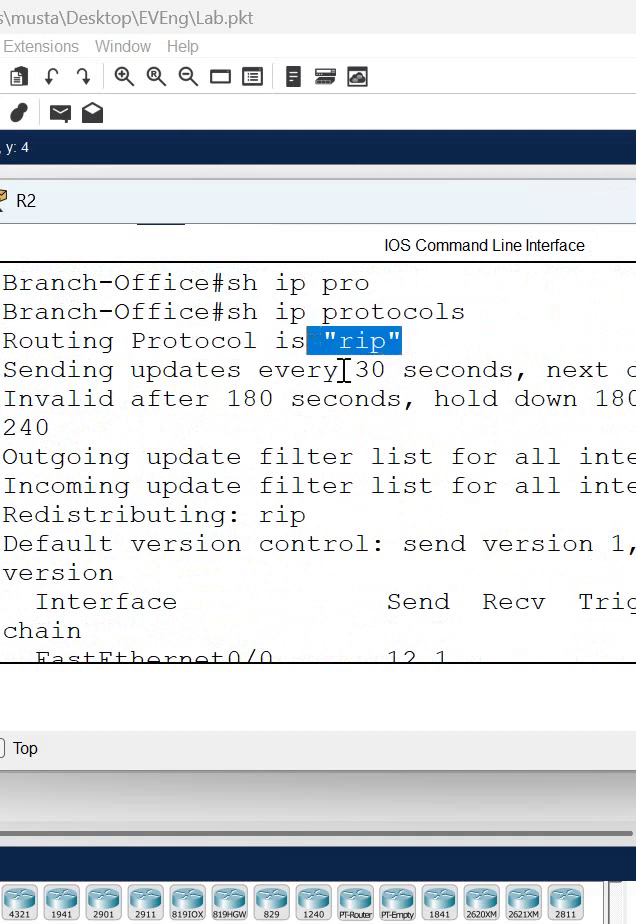
scroll(340, 370, down, 5)
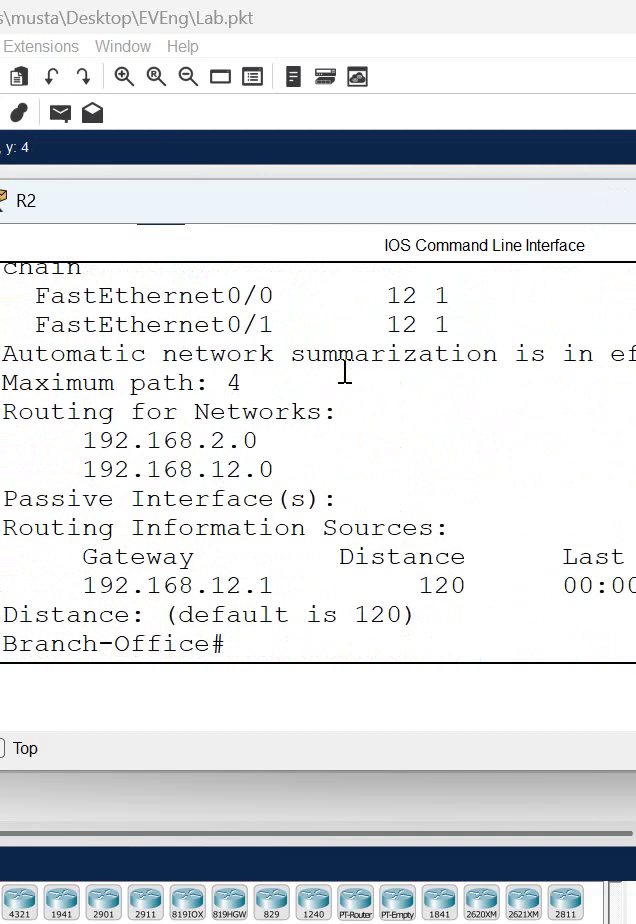
text(sh ip route)
Run 'sh ip route' on R2 and highlight the RIP route to 192.168.1.0/24.
key(Return)
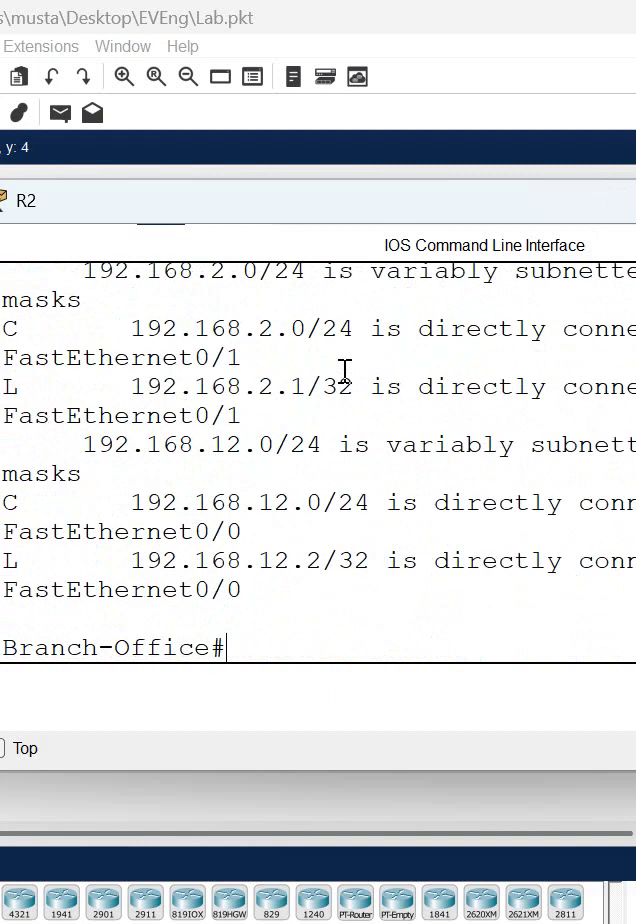
scroll(245, 440, up, 3)
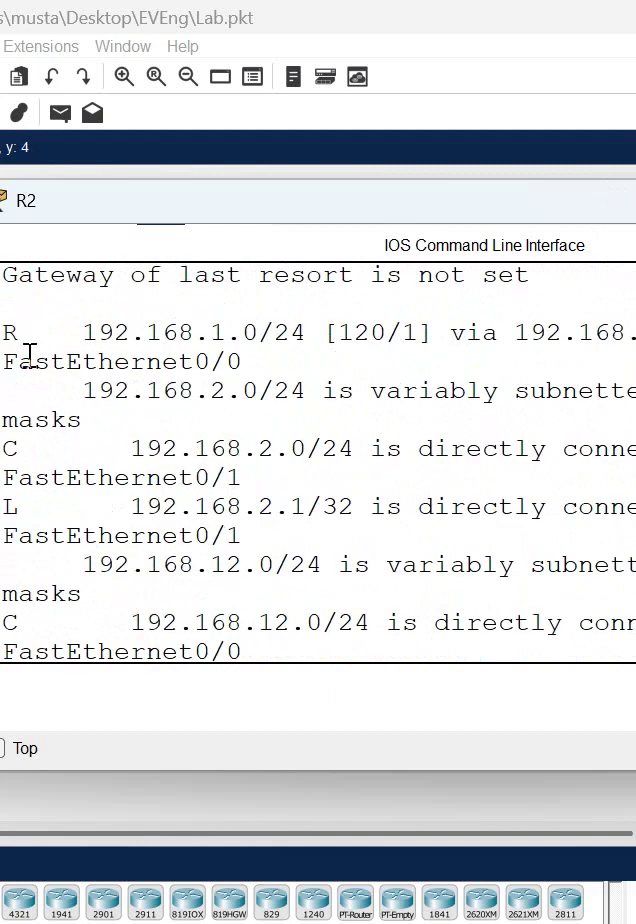
double_click(10, 332)
drag(145, 200, 188, 207)
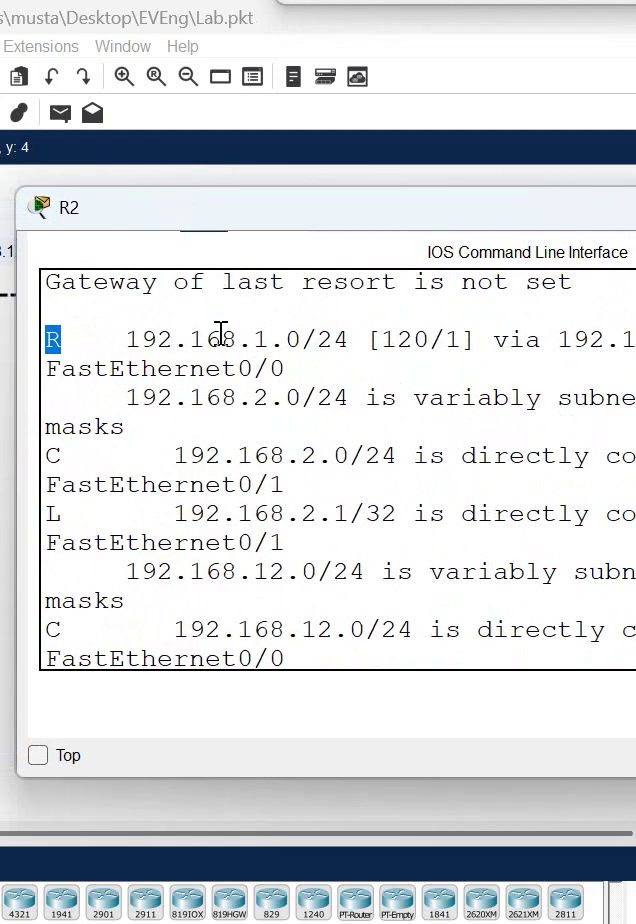
scroll(233, 399, up, 2)
scroll(233, 399, up, 2)
scroll(233, 399, up, 3)
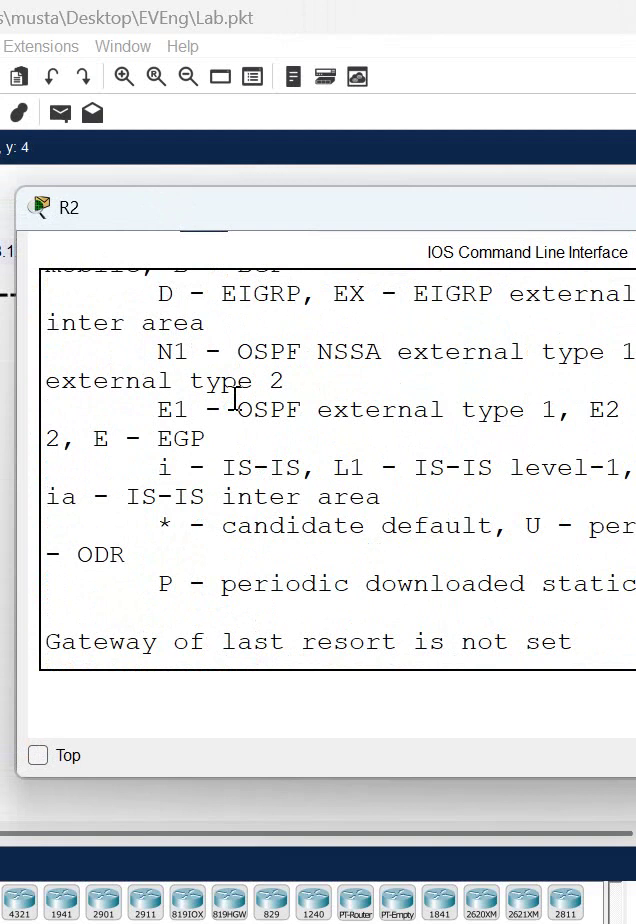
scroll(233, 399, up, 3)
scroll(233, 399, up, 1)
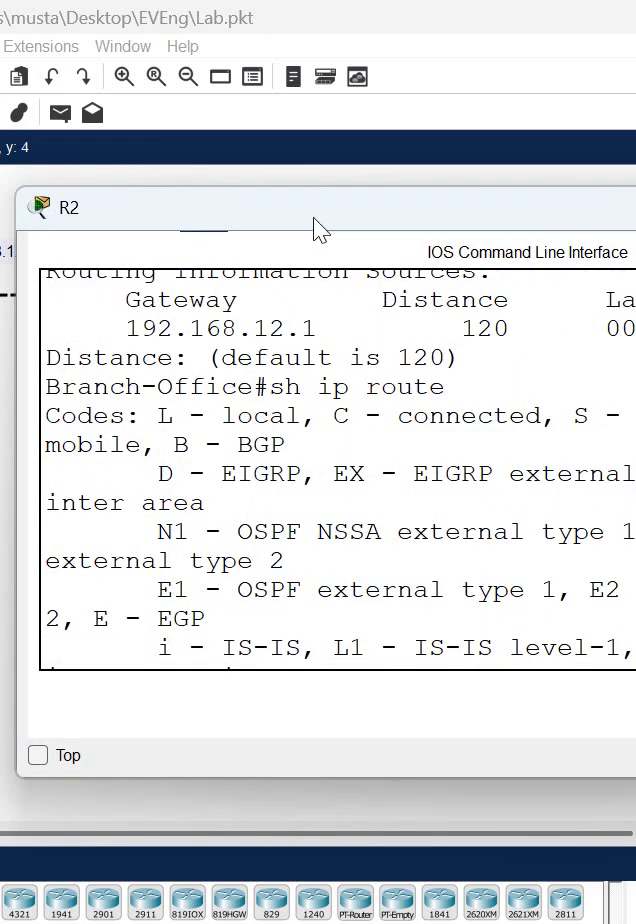
drag(316, 225, 78, 231)
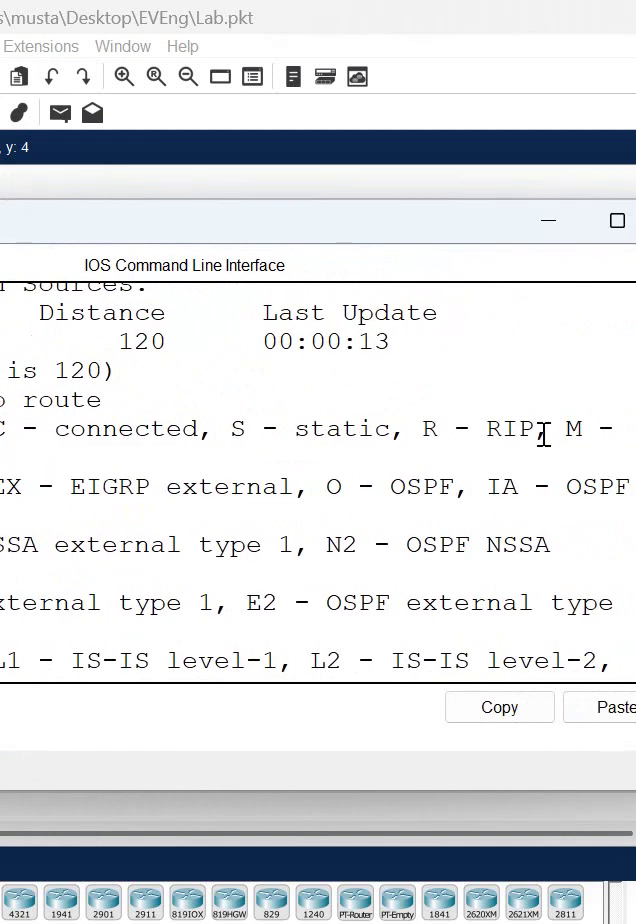
drag(534, 430, 423, 430)
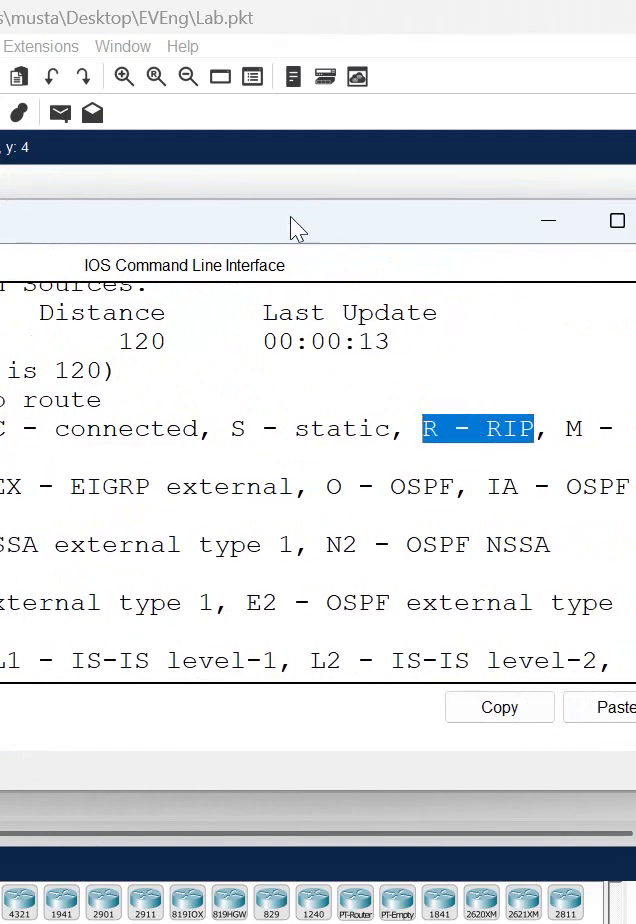
drag(297, 229, 380, 215)
scroll(440, 420, down, 5)
scroll(393, 425, down, 3)
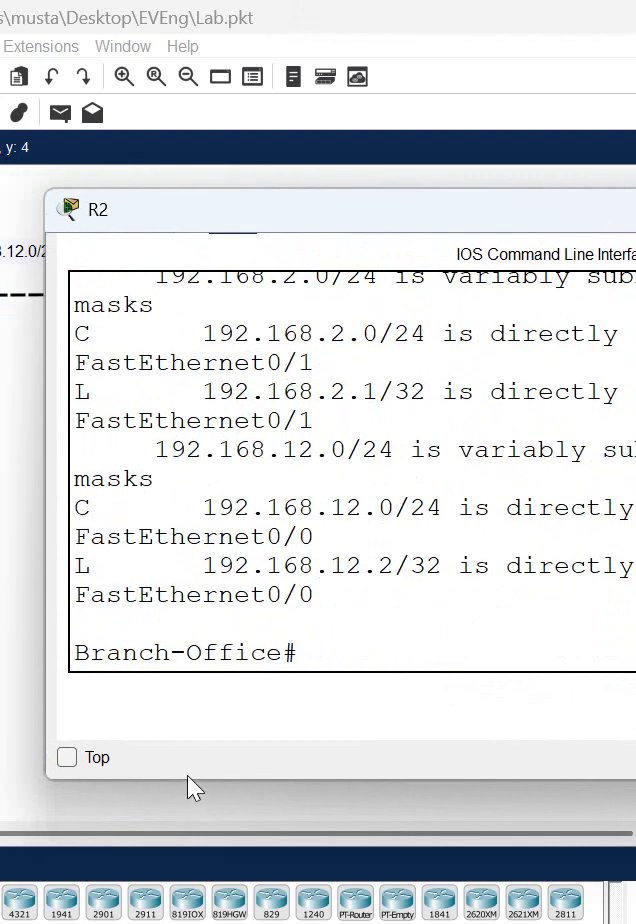
drag(194, 780, 190, 880)
scroll(146, 475, up, 2)
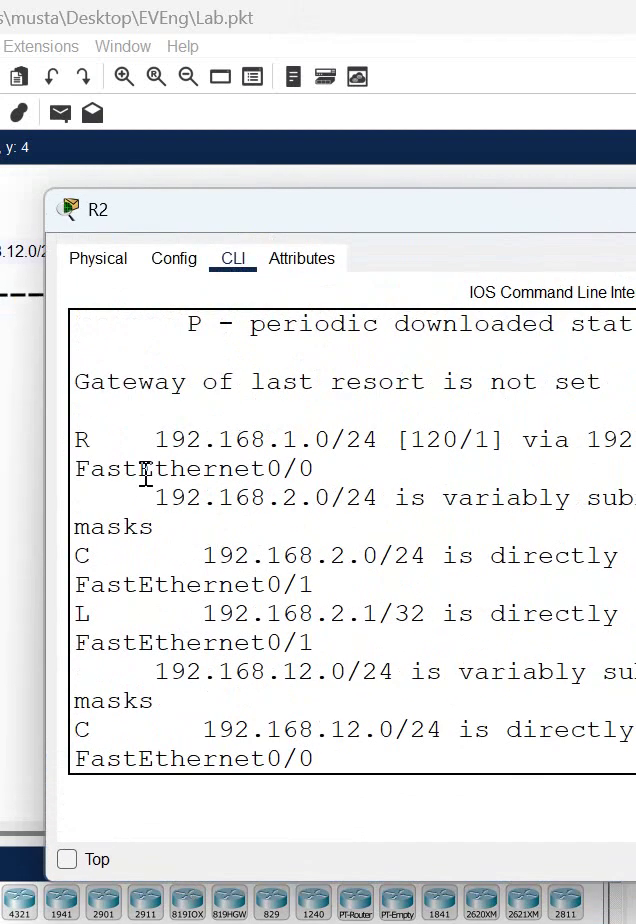
drag(76, 439, 315, 470)
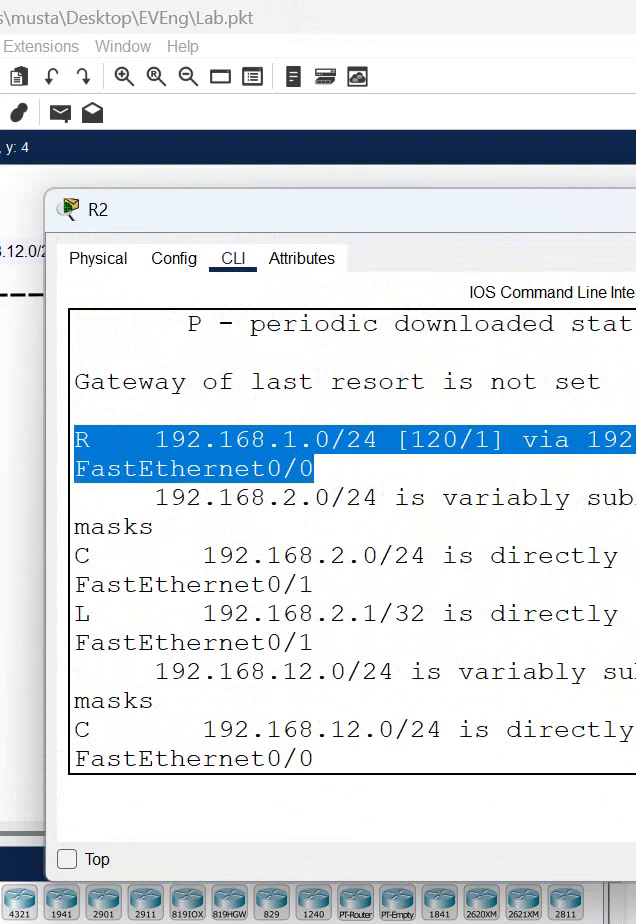